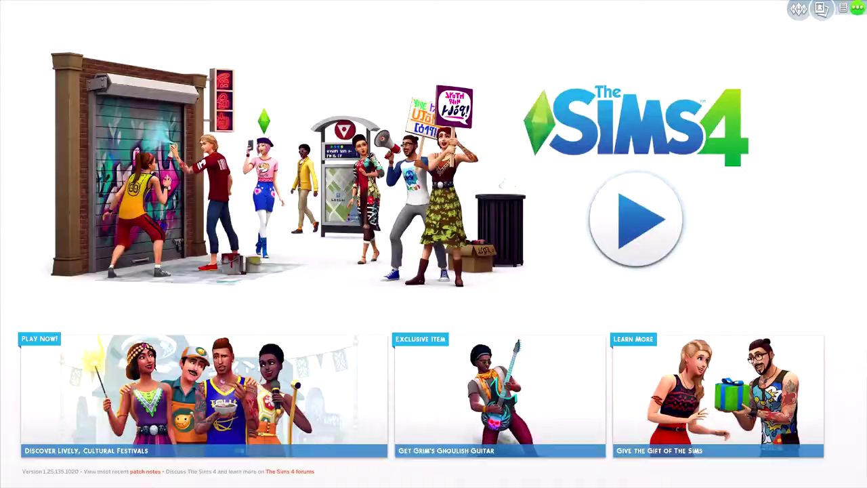
Step: Enable custom content and mods, allow script mods in the game's Other options, and apply the changes
{"action": "key", "text": "Escape"}
{"action": "left_click", "coordinate": [433, 198]}
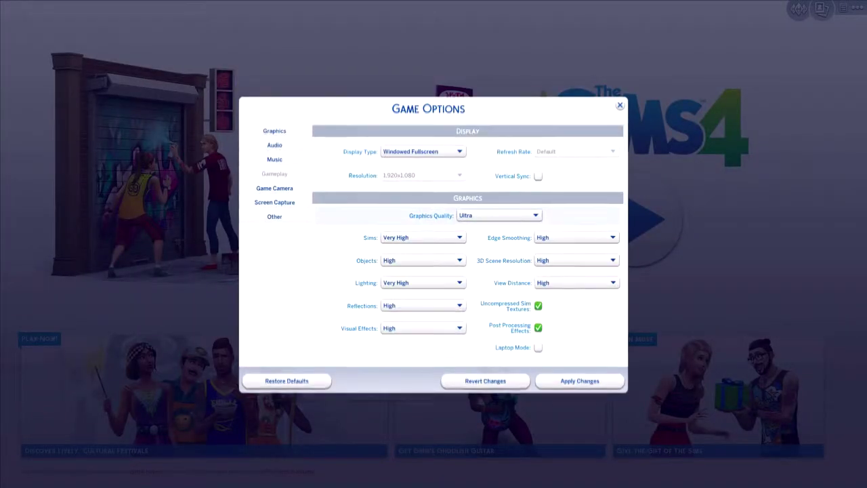
{"action": "left_click", "coordinate": [274, 218]}
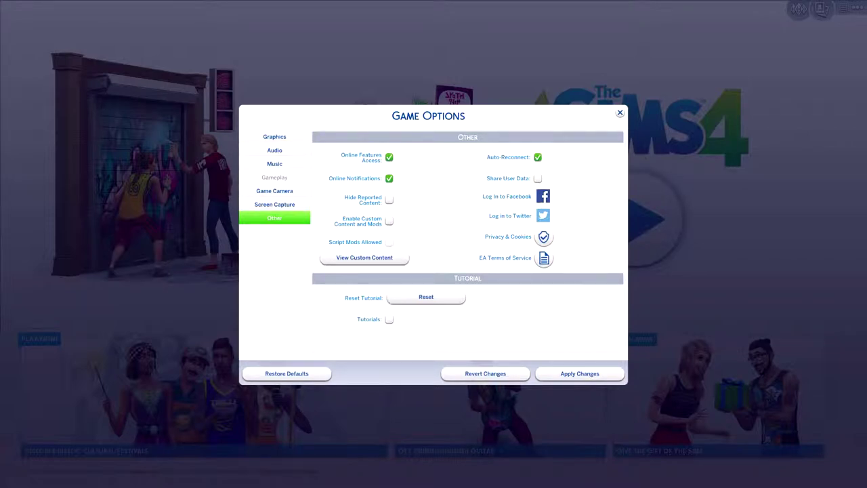
{"action": "left_click", "coordinate": [389, 222]}
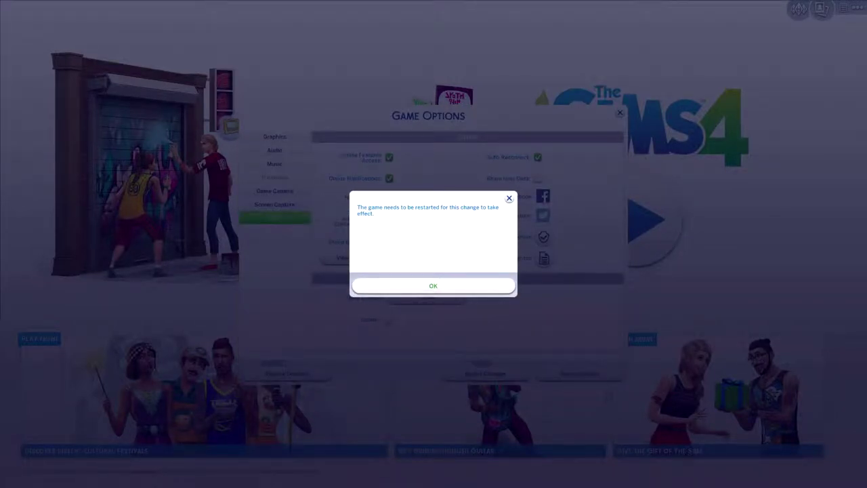
{"action": "key", "text": "Return"}
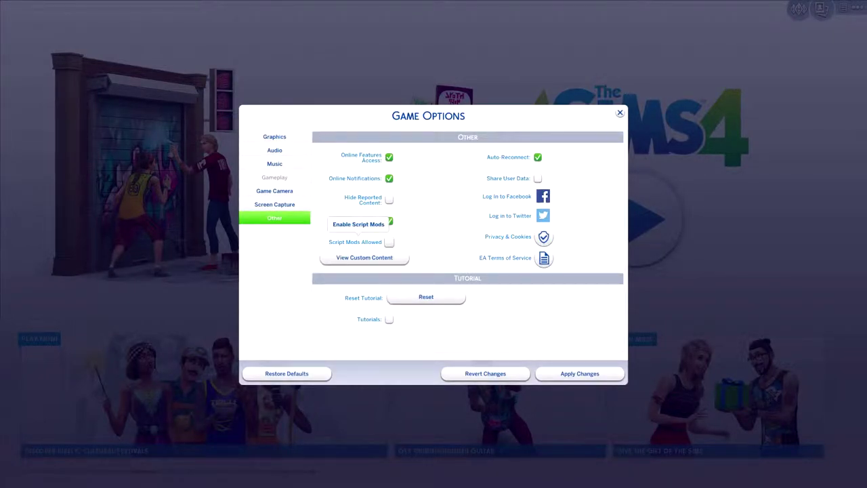
{"action": "left_click", "coordinate": [389, 242]}
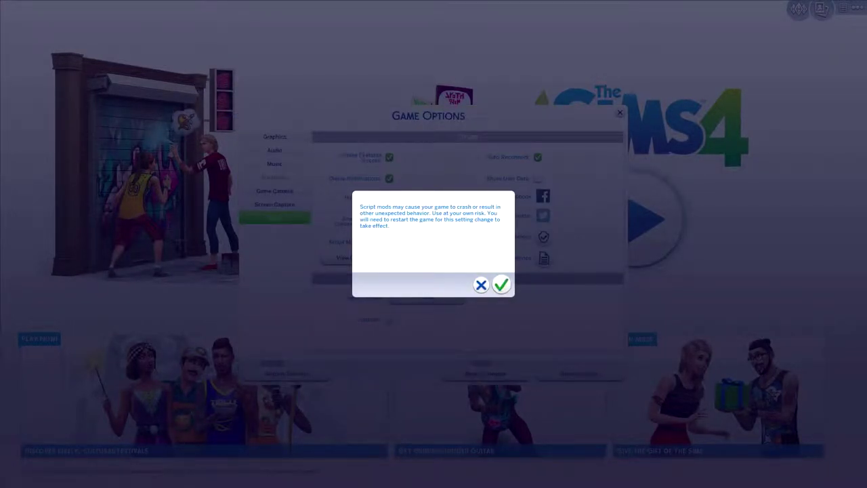
{"action": "left_click", "coordinate": [502, 285]}
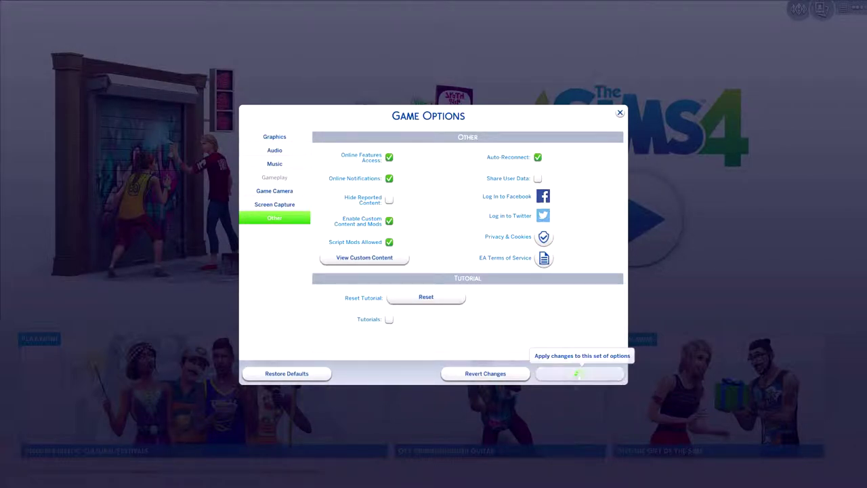
Step: Close the game options and exit the game to the desktop, confirming the exit
{"action": "left_click", "coordinate": [620, 112]}
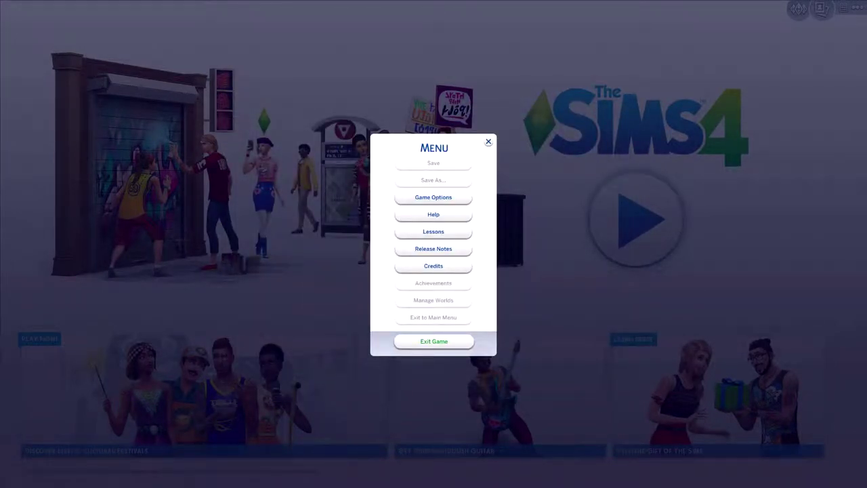
{"action": "left_click", "coordinate": [434, 341]}
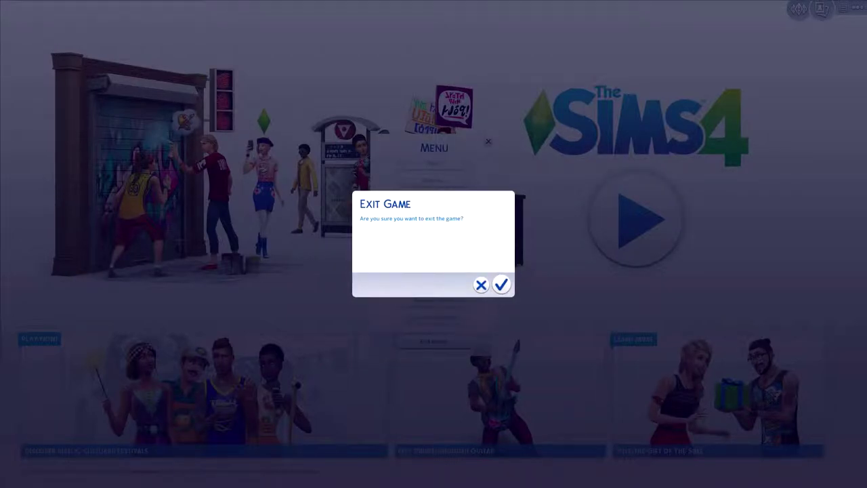
{"action": "left_click", "coordinate": [502, 284]}
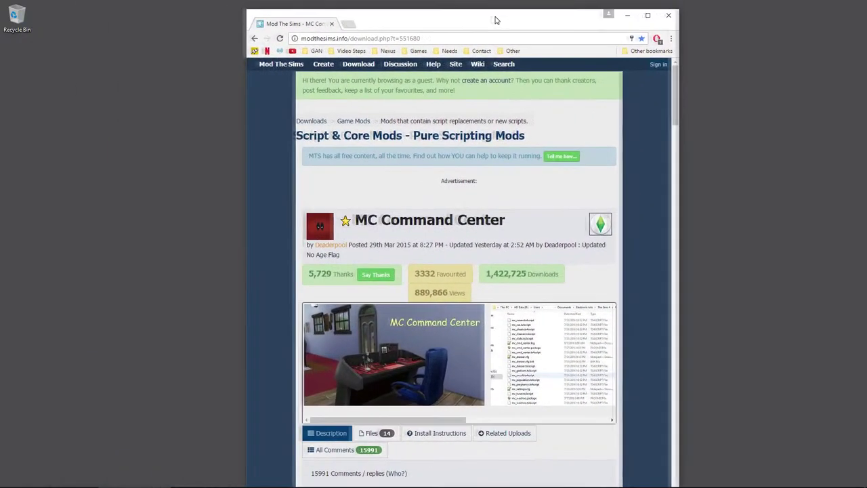
Step: Maximize the browser and show the downloadable files table of the MC Command Center mod page
{"action": "left_click", "coordinate": [635, 12]}
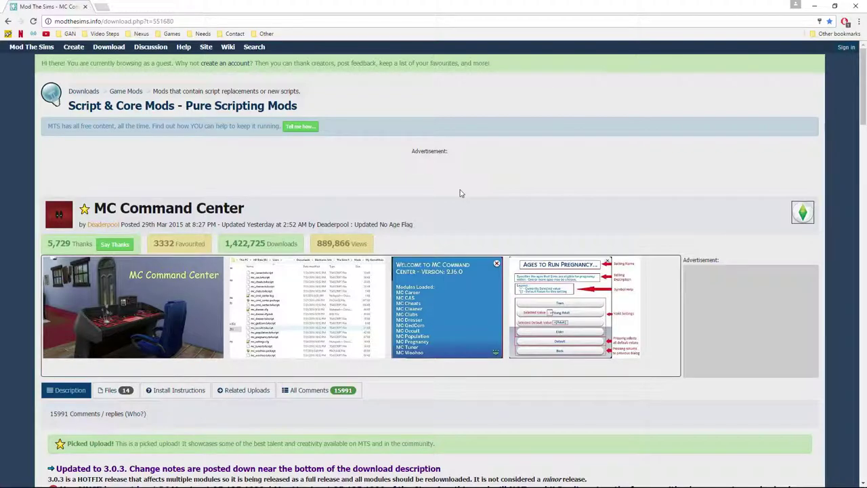
{"action": "scroll", "coordinate": [460, 194], "scroll_direction": "down", "scroll_amount": 3}
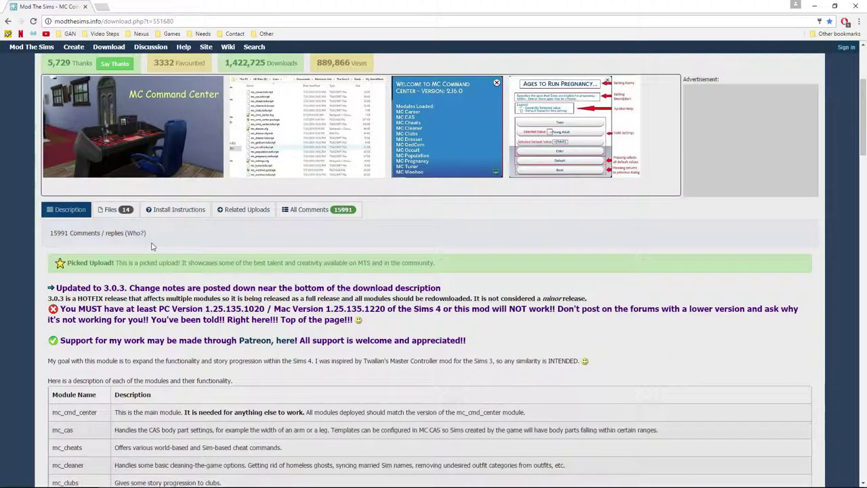
{"action": "left_click", "coordinate": [117, 212]}
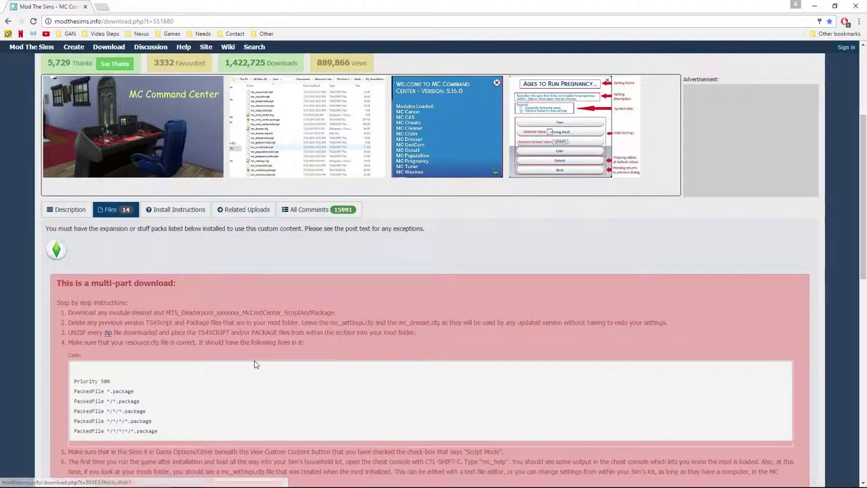
{"action": "scroll", "coordinate": [269, 342], "scroll_direction": "down", "scroll_amount": 6}
{"action": "scroll", "coordinate": [269, 346], "scroll_direction": "down", "scroll_amount": 2}
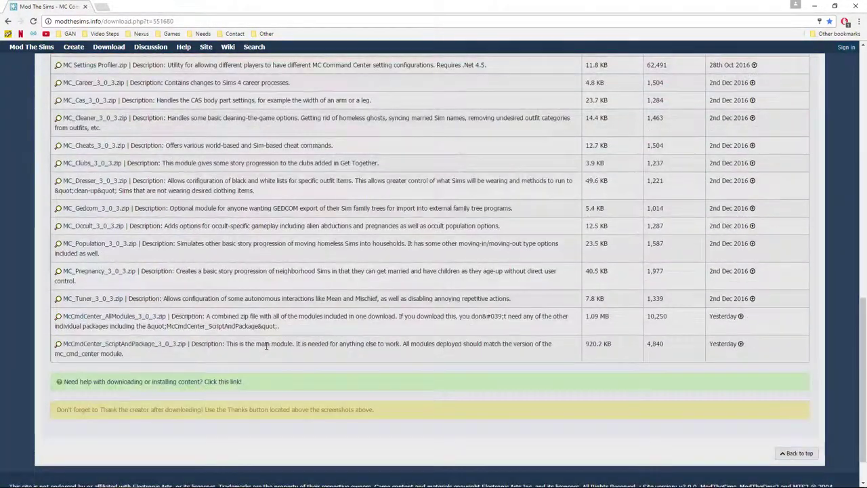
{"action": "scroll", "coordinate": [269, 346], "scroll_direction": "up", "scroll_amount": 1}
{"action": "scroll", "coordinate": [268, 346], "scroll_direction": "down", "scroll_amount": 1}
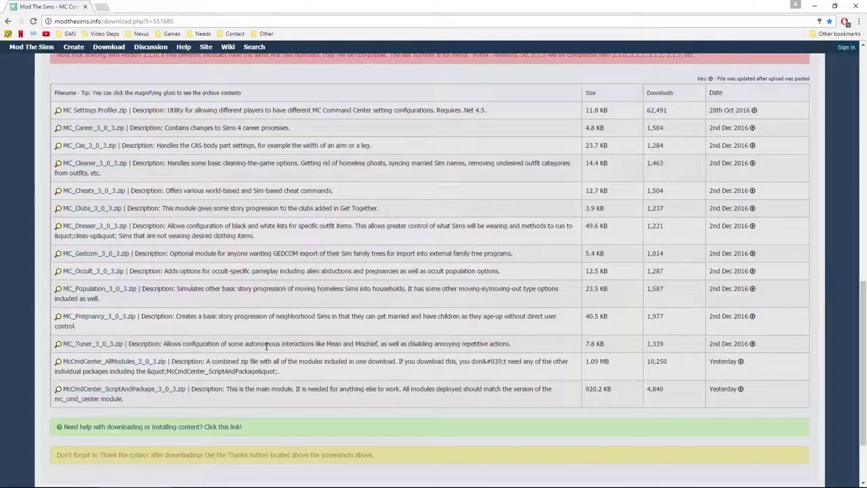
Step: Download McCmdCenter_AllModules_3_0_3.zip, the combined archive with all modules, and open it
{"action": "left_click_drag", "start_coordinate": [279, 372], "coordinate": [57, 355]}
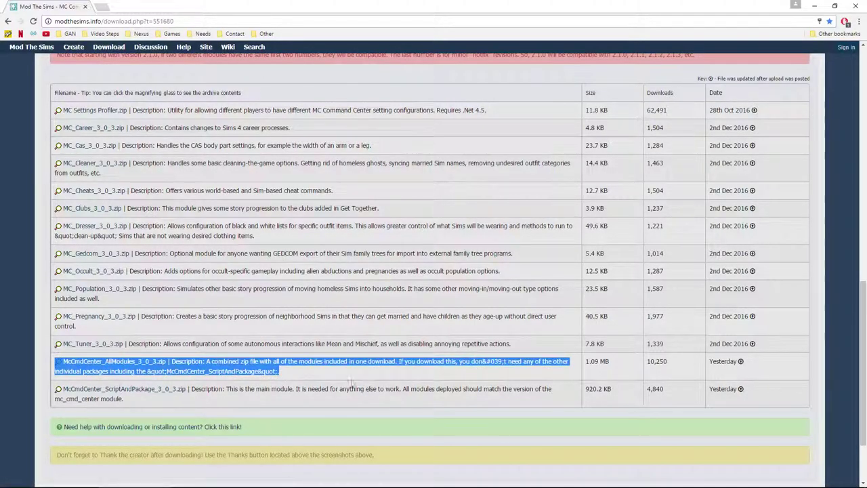
{"action": "left_click", "coordinate": [303, 377]}
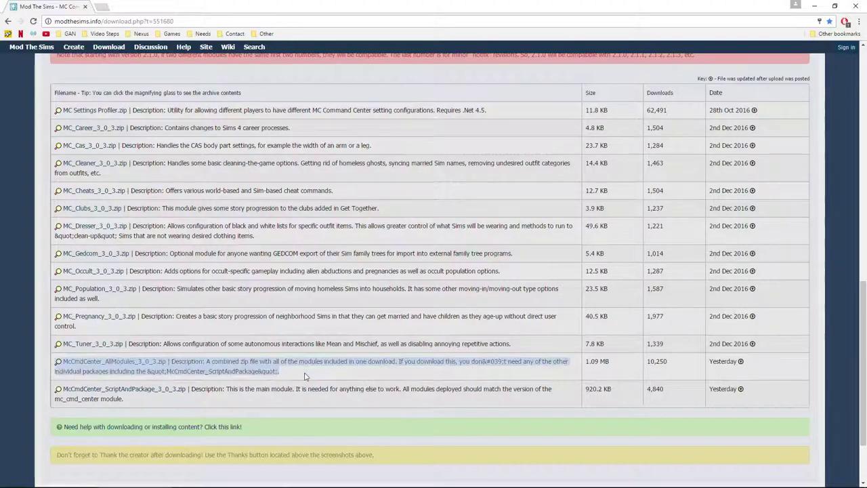
{"action": "left_click", "coordinate": [143, 364]}
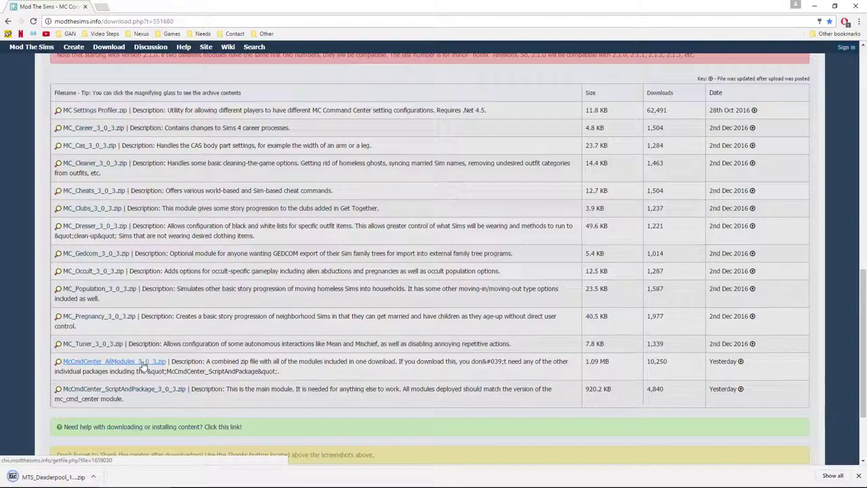
{"action": "left_click", "coordinate": [68, 477]}
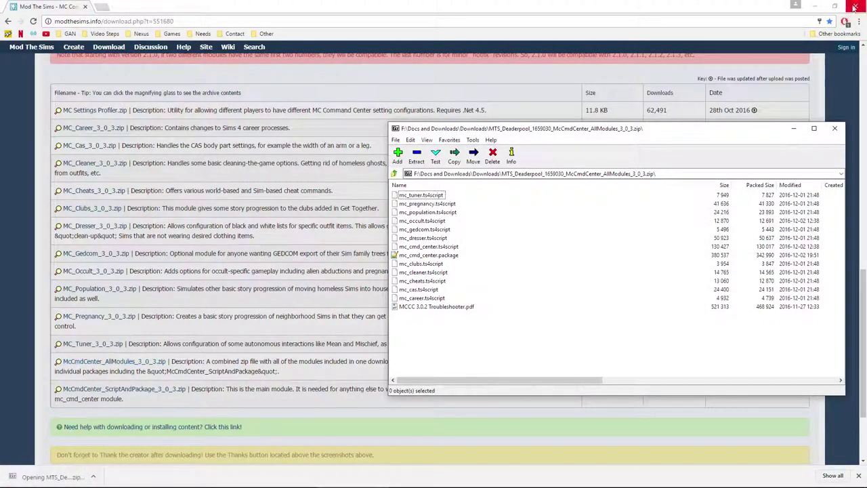
Step: Close the browser and open the Mods folder under Documents, Electronic Arts, The Sims 4, keeping the archive window open
{"action": "left_click", "coordinate": [854, 7]}
{"action": "left_click_drag", "start_coordinate": [652, 126], "coordinate": [669, 30]}
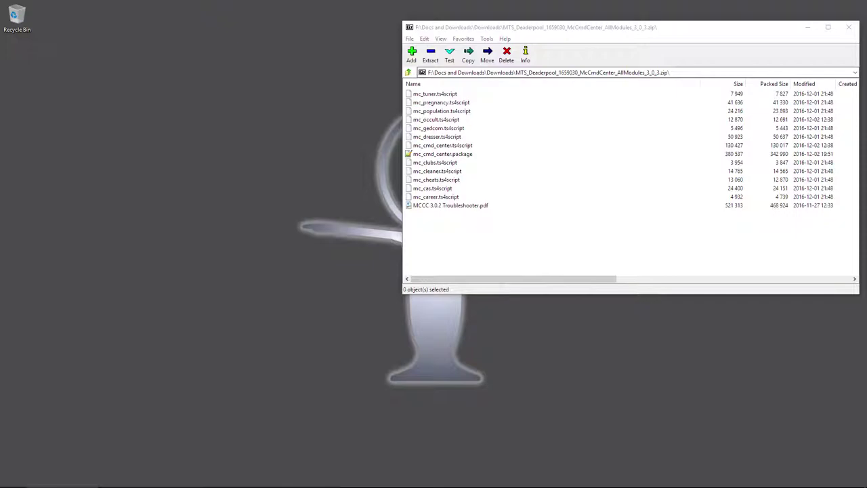
{"action": "left_click_drag", "start_coordinate": [0, 83], "coordinate": [249, 63]}
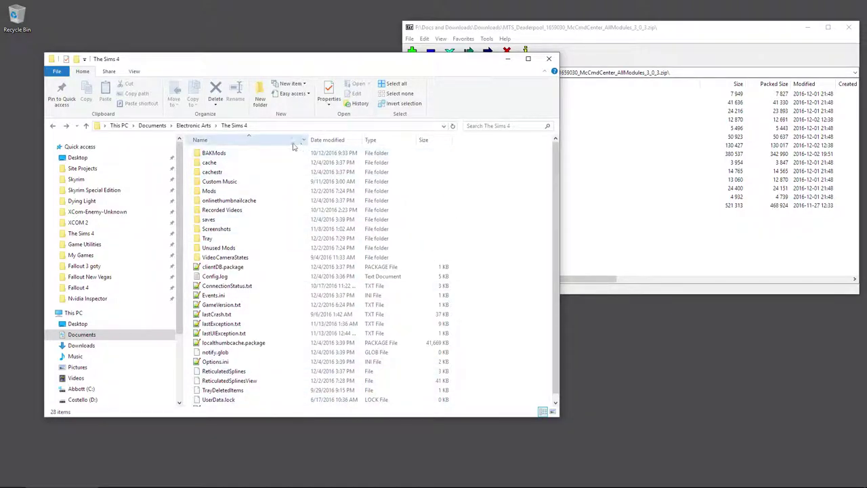
{"action": "mouse_move", "coordinate": [229, 195]}
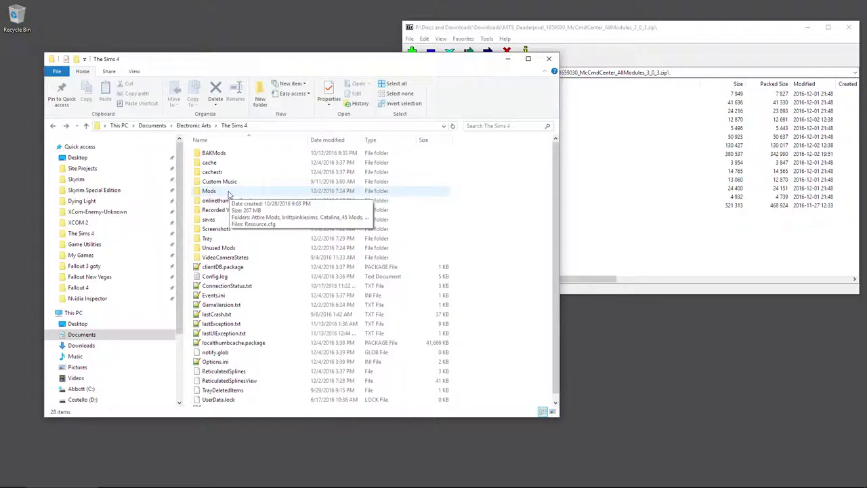
{"action": "double_click", "coordinate": [228, 193]}
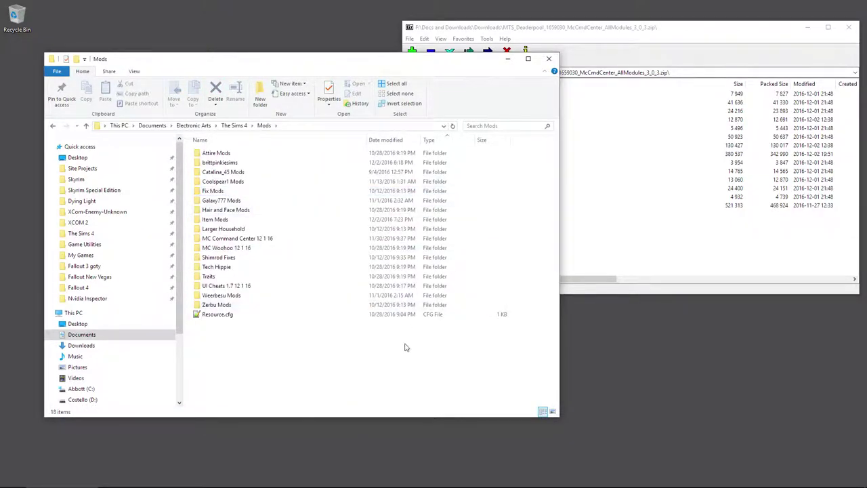
Step: Try to create a rich text document named Resource.cfg in the Mods folder, and discard it
{"action": "left_click", "coordinate": [228, 317]}
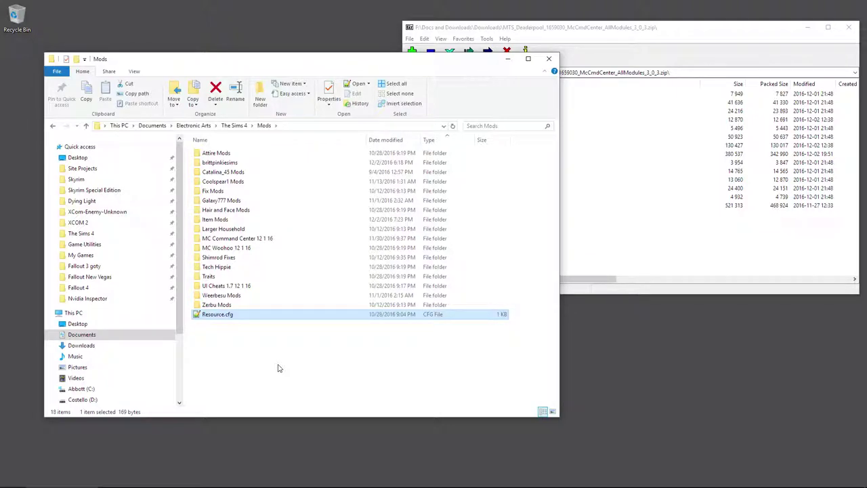
{"action": "right_click", "coordinate": [278, 368]}
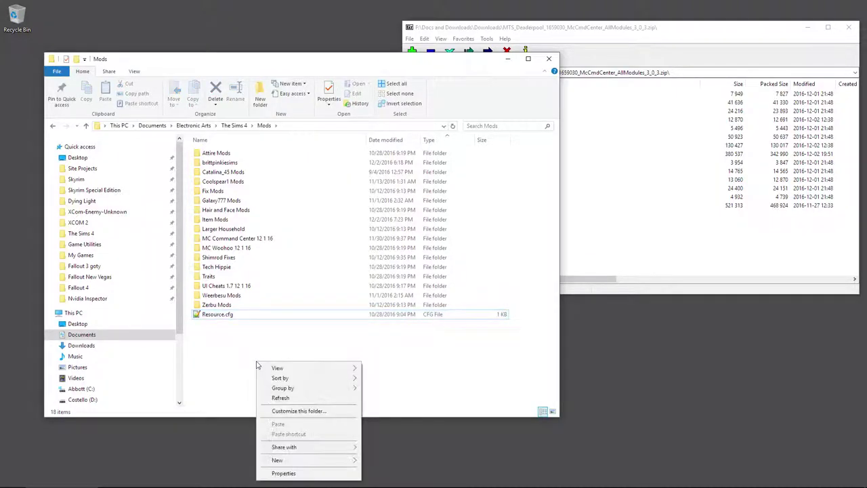
{"action": "mouse_move", "coordinate": [339, 464]}
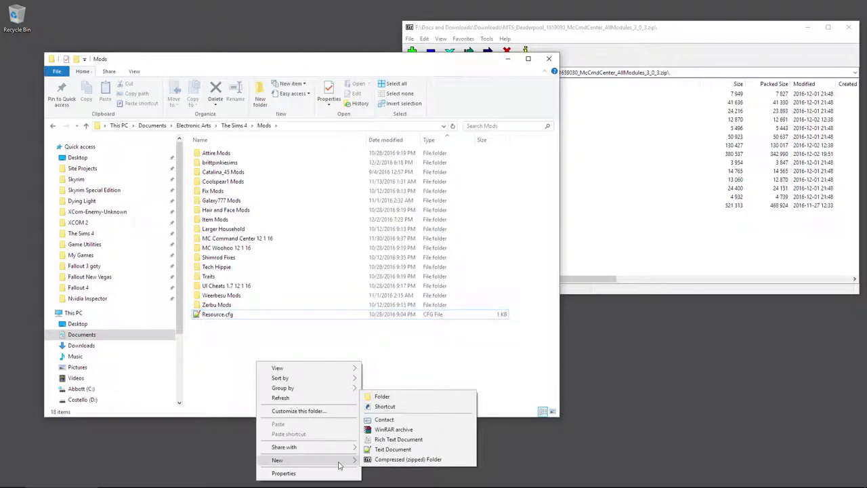
{"action": "left_click", "coordinate": [413, 440]}
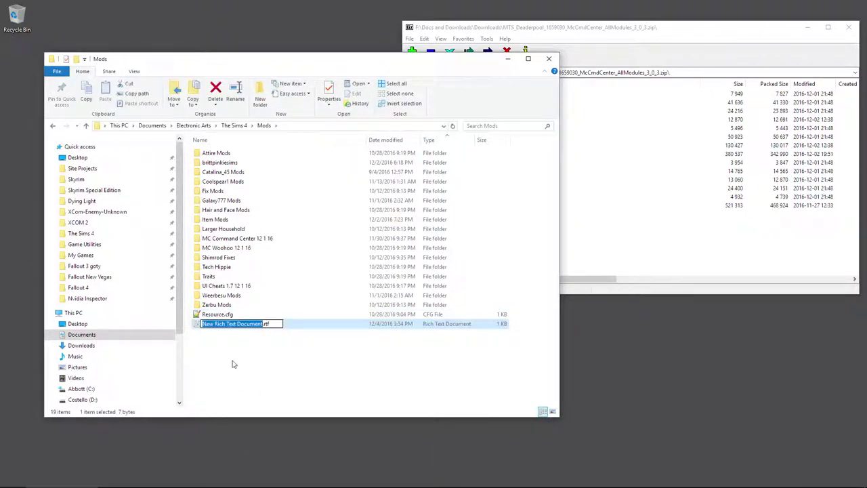
{"action": "type", "text": "Re"}
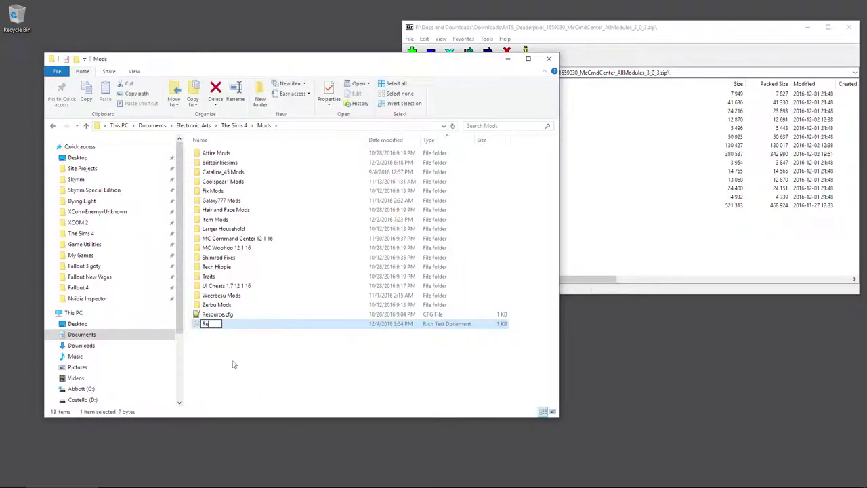
{"action": "type", "text": "source.cfg"}
{"action": "key", "text": "Escape"}
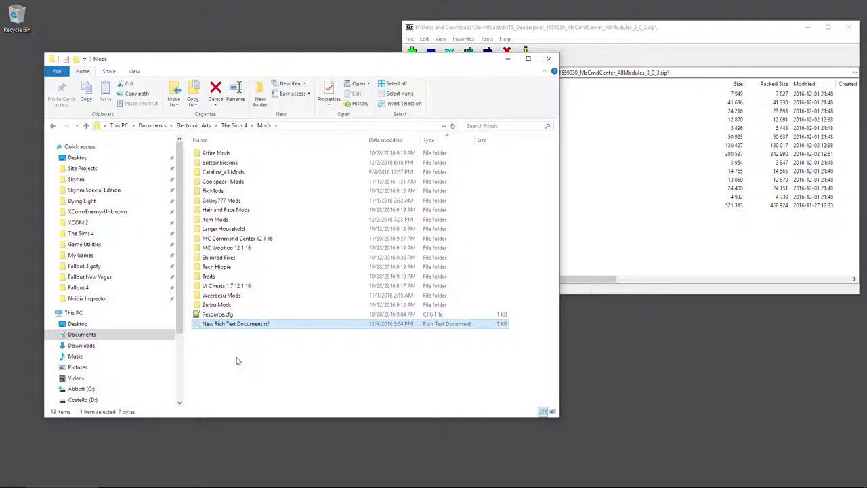
{"action": "key", "text": "Delete"}
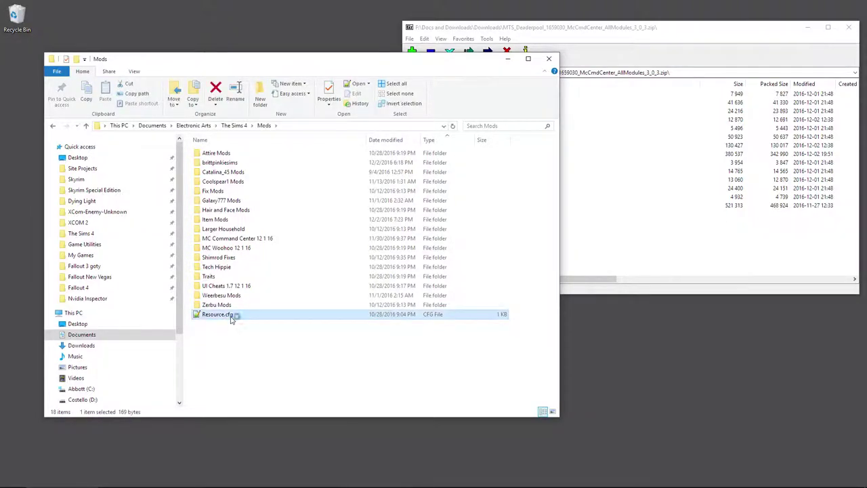
Step: Open the existing Resource.cfg in Notepad++, examine its Priority and PackedFile lines, and close it without editing
{"action": "double_click", "coordinate": [232, 317]}
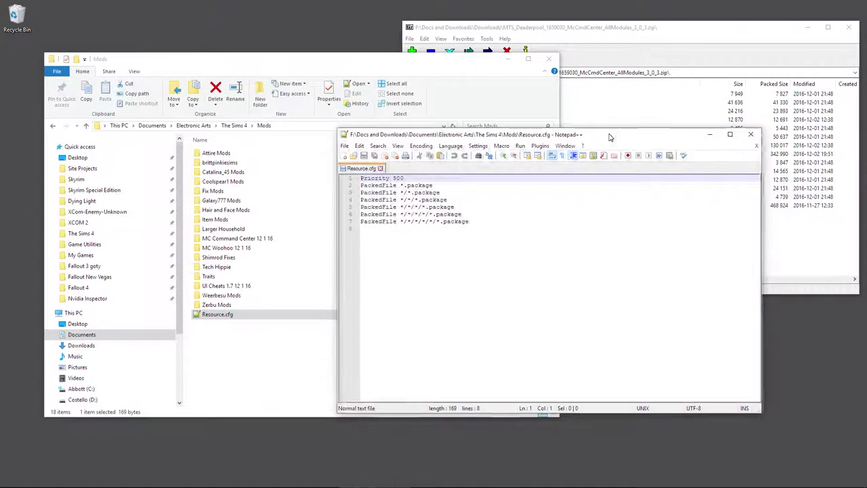
{"action": "left_click_drag", "start_coordinate": [491, 259], "coordinate": [371, 211]}
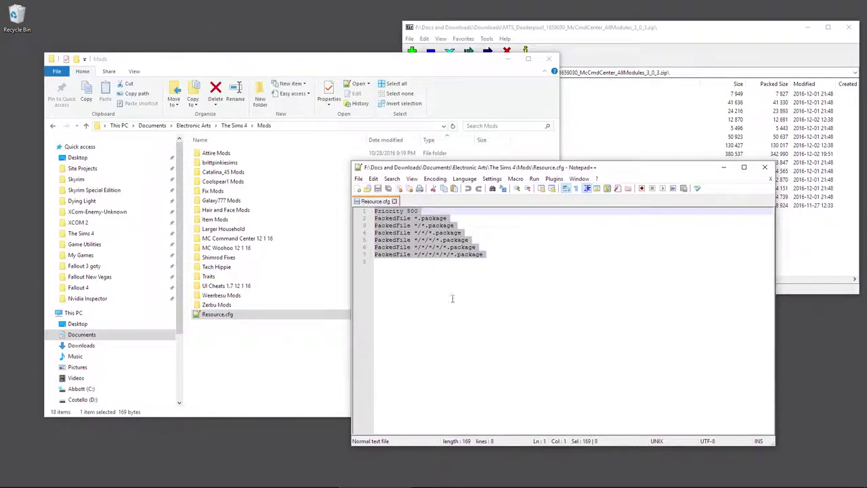
{"action": "left_click", "coordinate": [501, 258]}
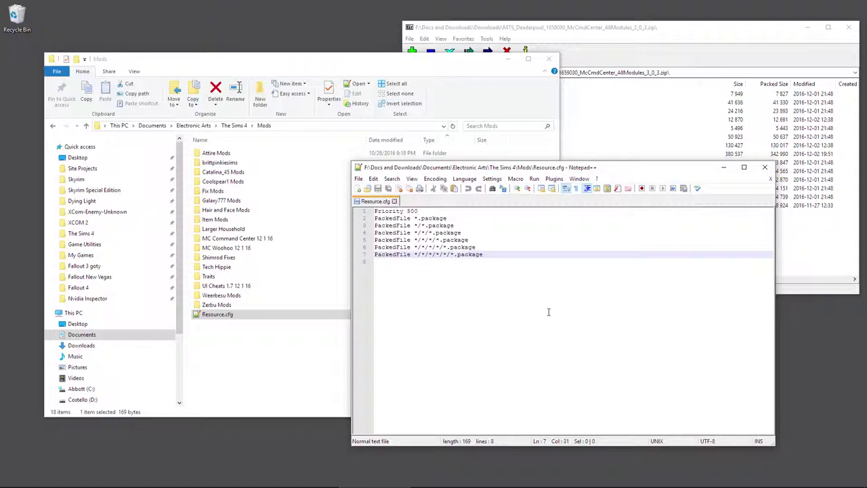
{"action": "left_click_drag", "start_coordinate": [488, 263], "coordinate": [375, 211]}
{"action": "left_click", "coordinate": [475, 302]}
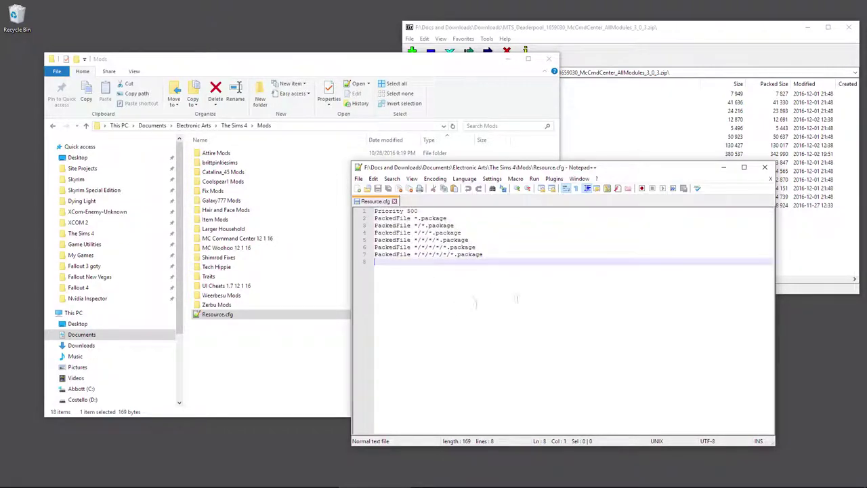
{"action": "left_click", "coordinate": [770, 180]}
{"action": "left_click", "coordinate": [765, 166]}
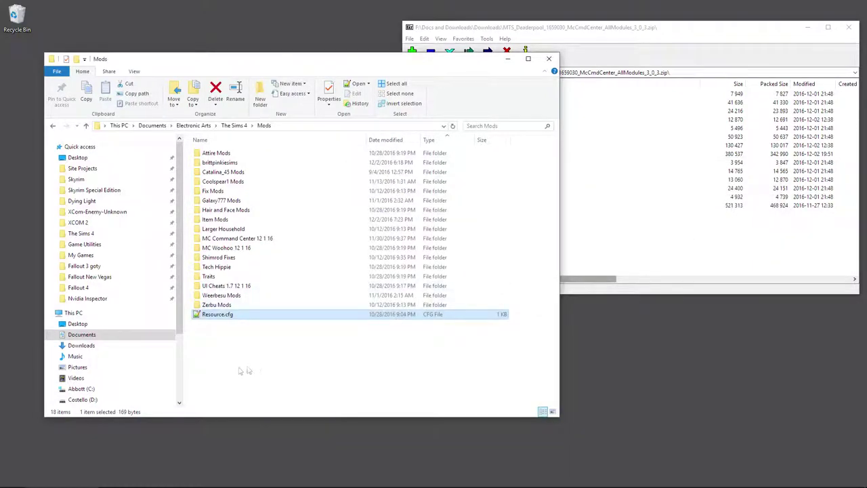
{"action": "left_click", "coordinate": [244, 369]}
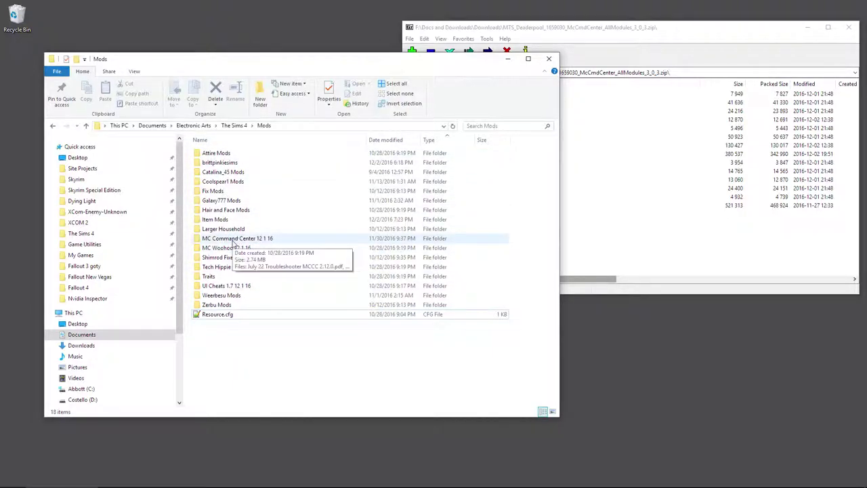
Step: Extract all the archive's files into the MC Command Center 12 1 16 folder inside Mods, replacing the existing copies
{"action": "left_click", "coordinate": [233, 240]}
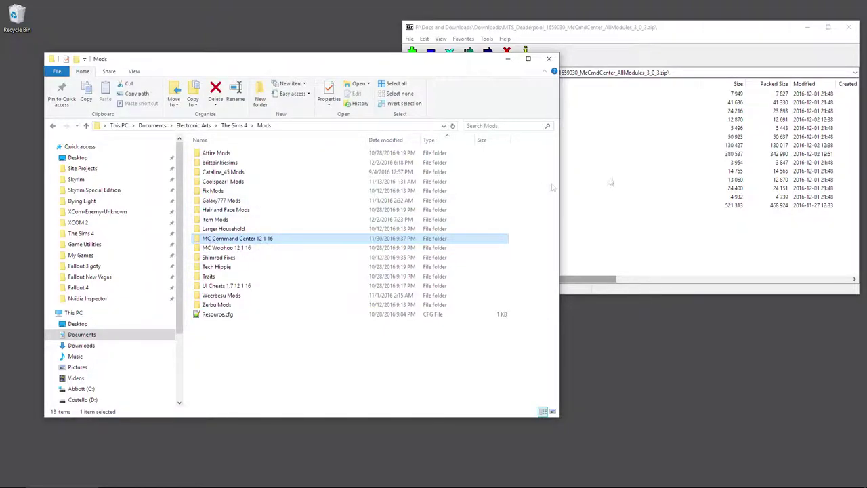
{"action": "left_click", "coordinate": [637, 222]}
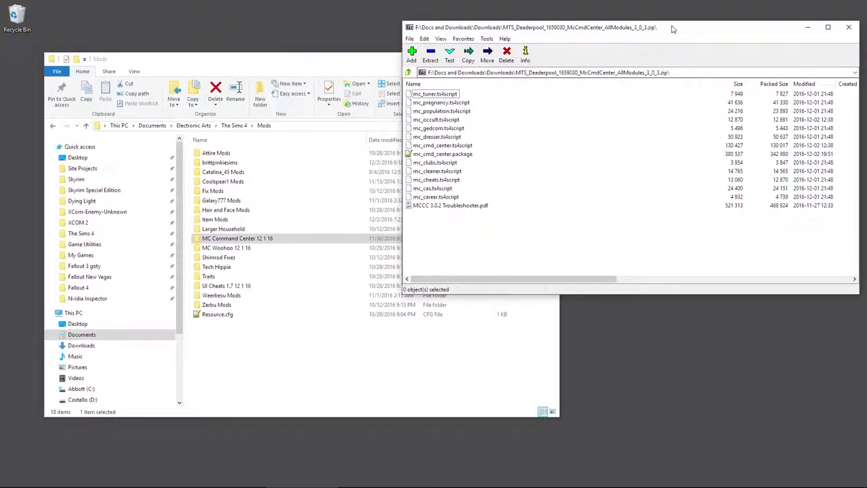
{"action": "double_click", "coordinate": [252, 241]}
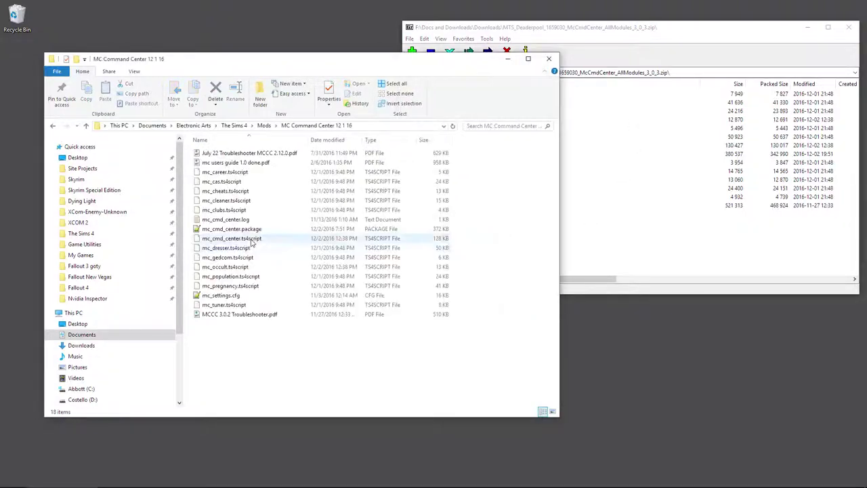
{"action": "left_click", "coordinate": [692, 282]}
{"action": "left_click_drag", "start_coordinate": [534, 217], "coordinate": [330, 373]}
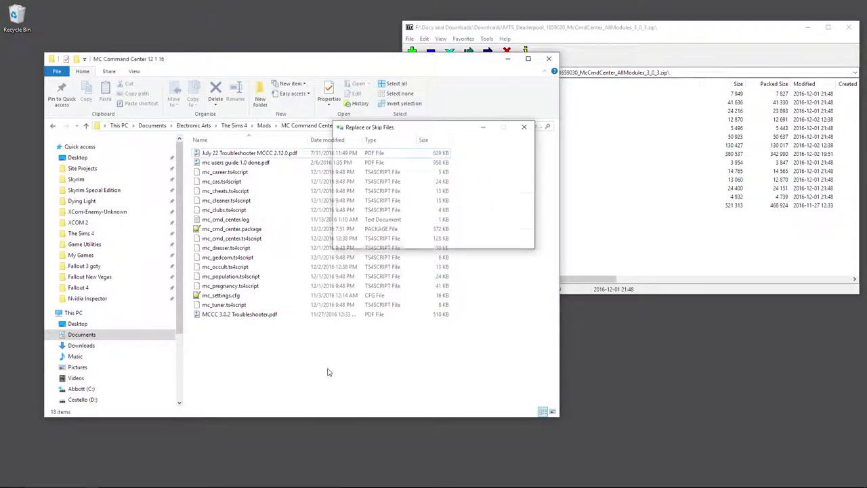
{"action": "left_click", "coordinate": [405, 176]}
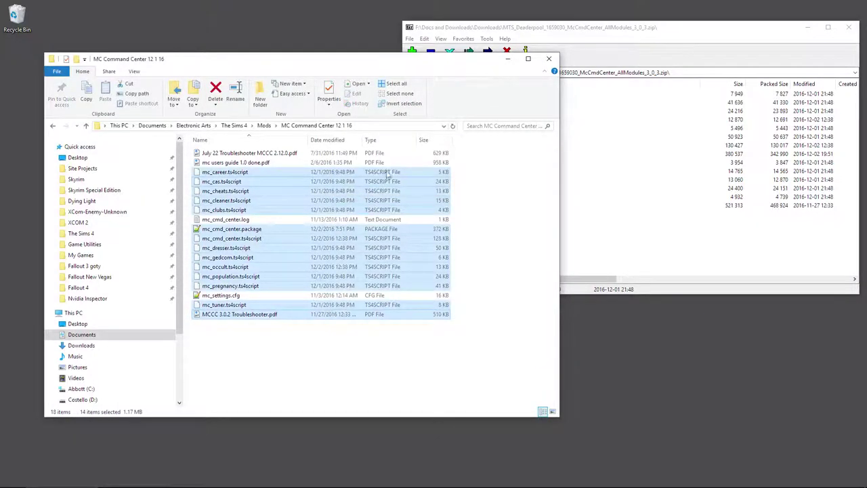
Step: Close the archive window and the MC Command Center 12 1 16 folder window
{"action": "left_click", "coordinate": [767, 50]}
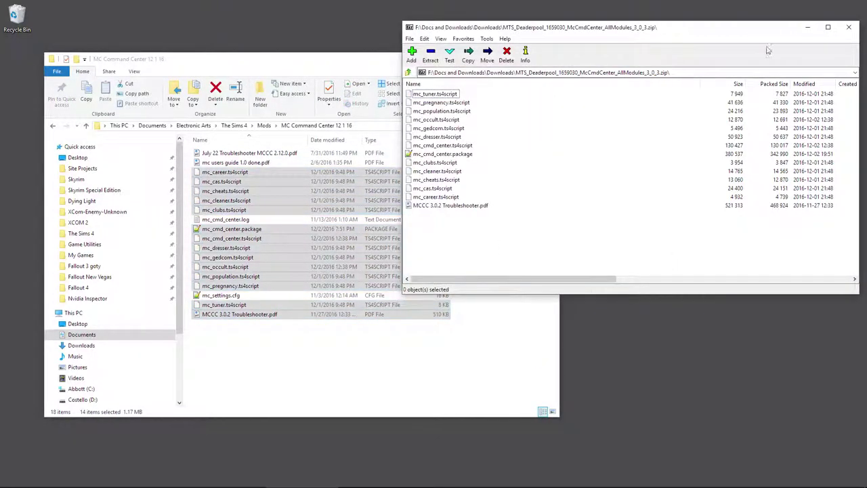
{"action": "left_click", "coordinate": [849, 27]}
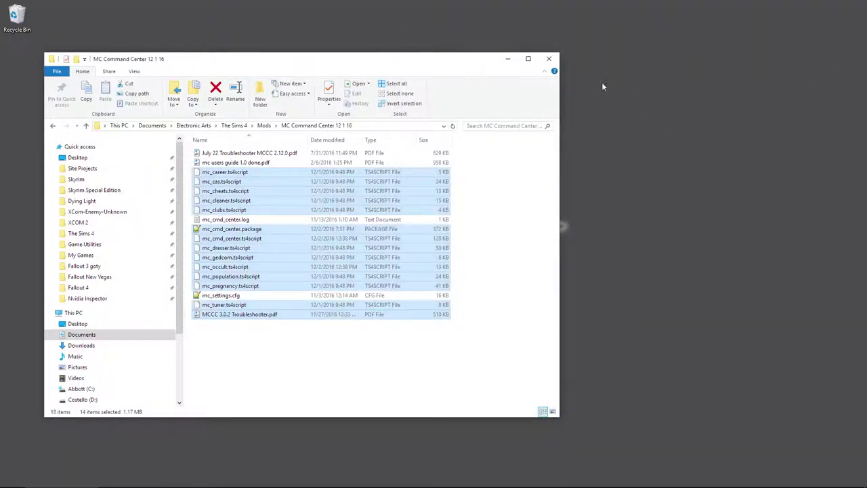
{"action": "left_click", "coordinate": [550, 60]}
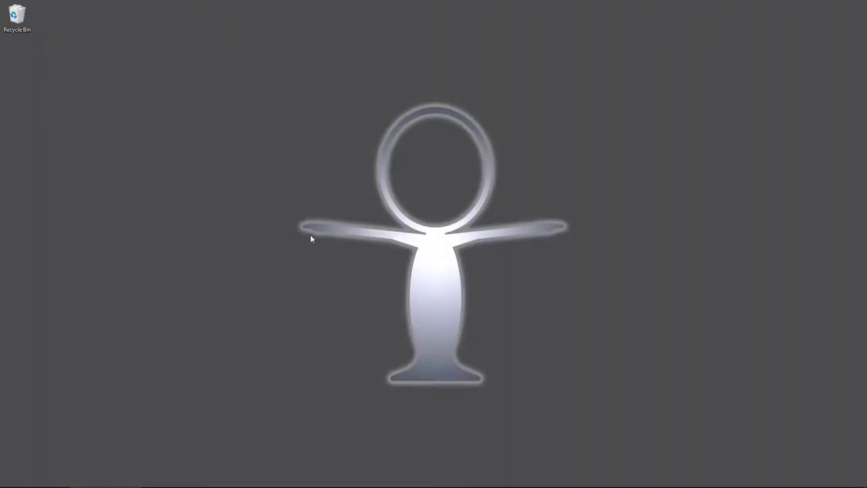